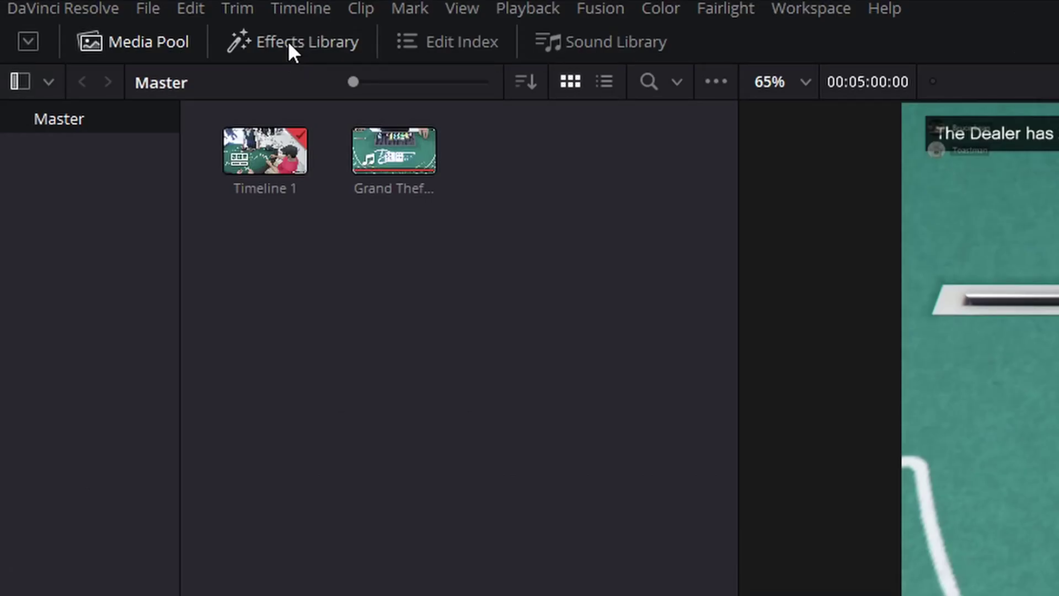
Open the Effects Library and show the Titles category, including Fusion titles
left_click(289, 41)
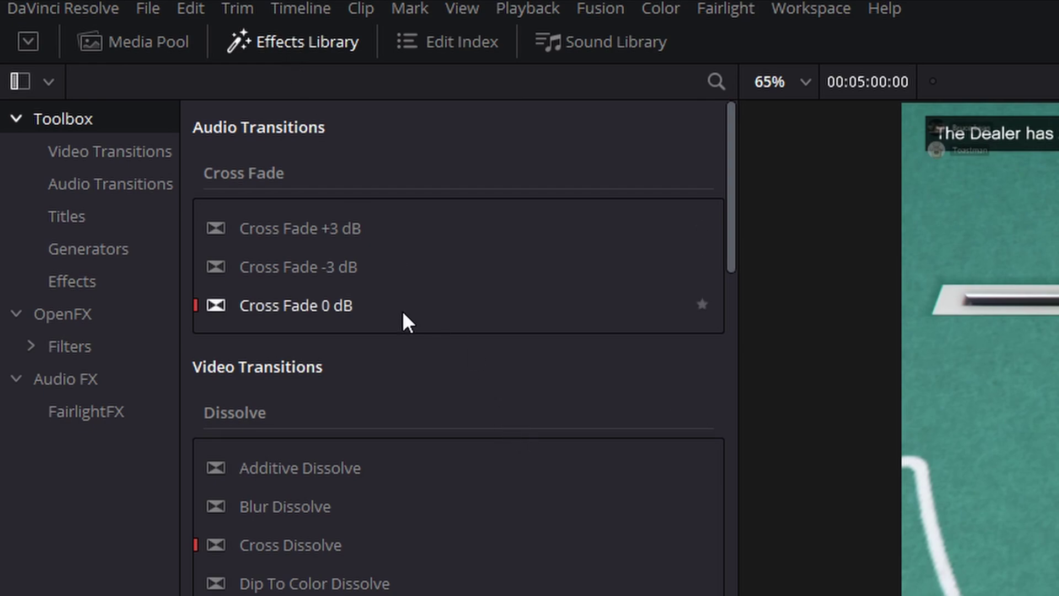
left_click(81, 216)
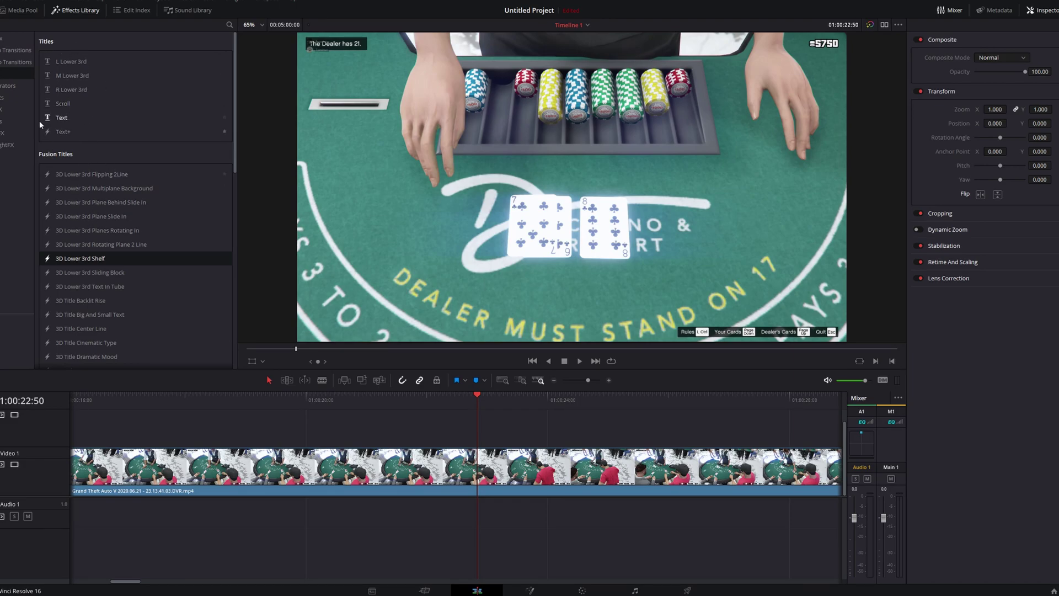
Place a basic Text title on Video 1, overwriting part of the gameplay clip
mouse_move(60, 120)
left_mouse_down()
mouse_move(456, 427)
mouse_move(449, 465)
mouse_move(473, 482)
left_mouse_up()
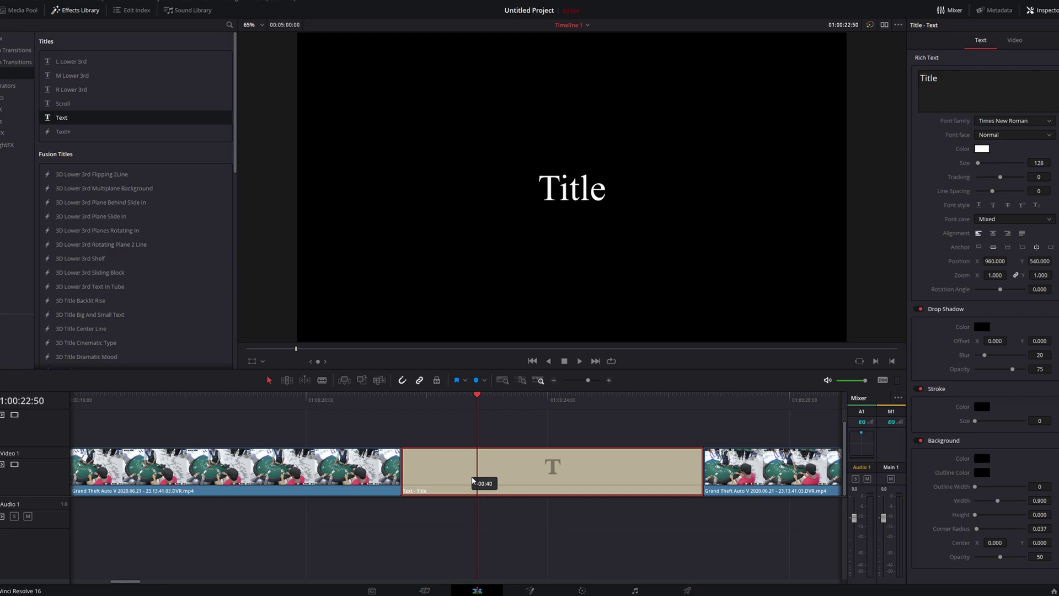
Move the Text title to Video 2 at the playhead and shift its Position X left
left_click_drag(472, 482, 522, 439)
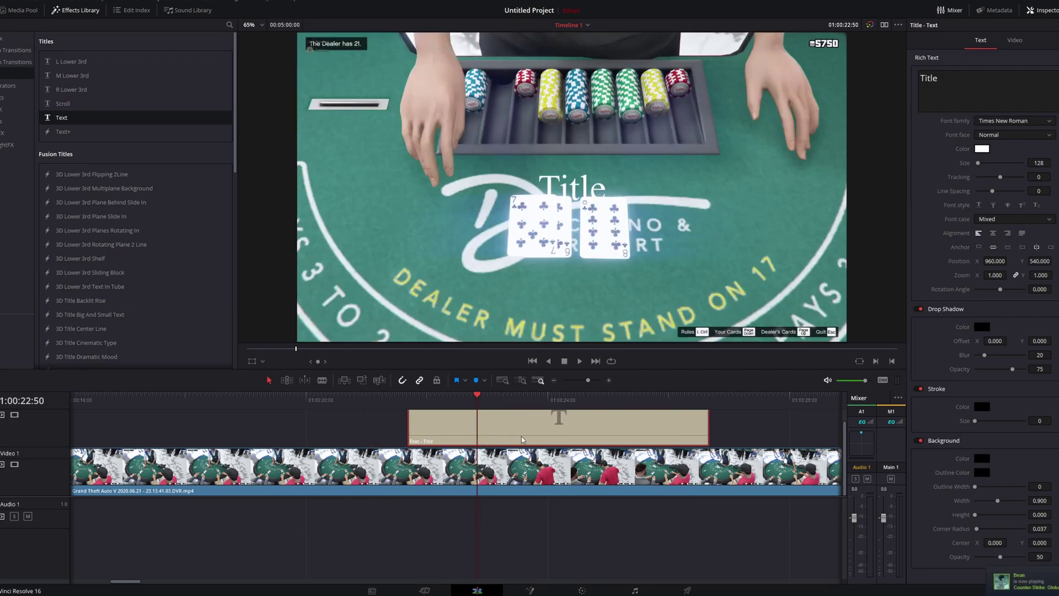
left_click_drag(522, 439, 592, 440)
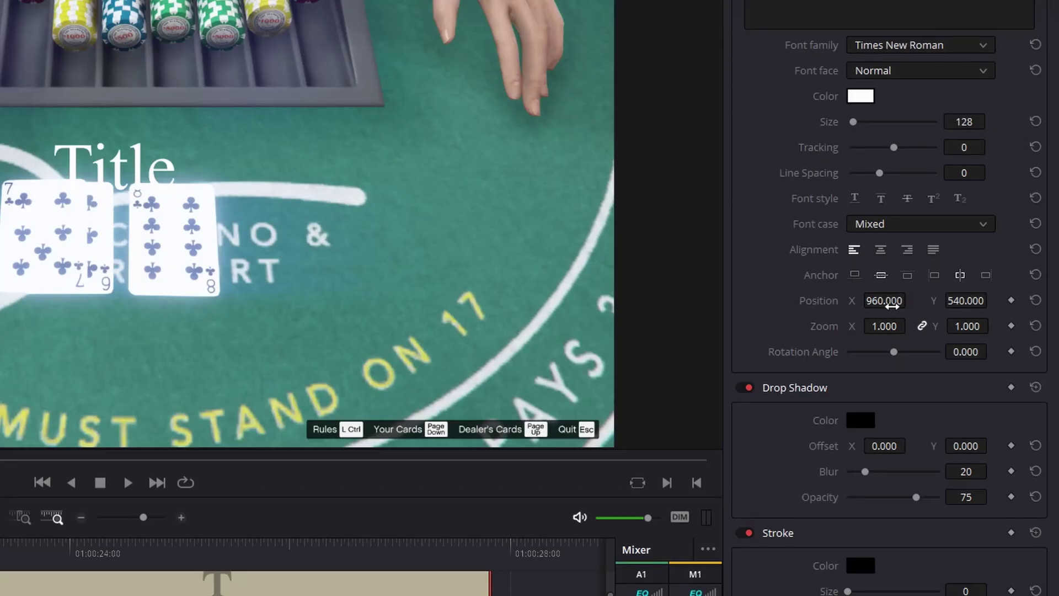
mouse_move(892, 305)
left_mouse_down()
mouse_move(1009, 266)
mouse_move(1012, 279)
mouse_move(1055, 267)
left_mouse_up()
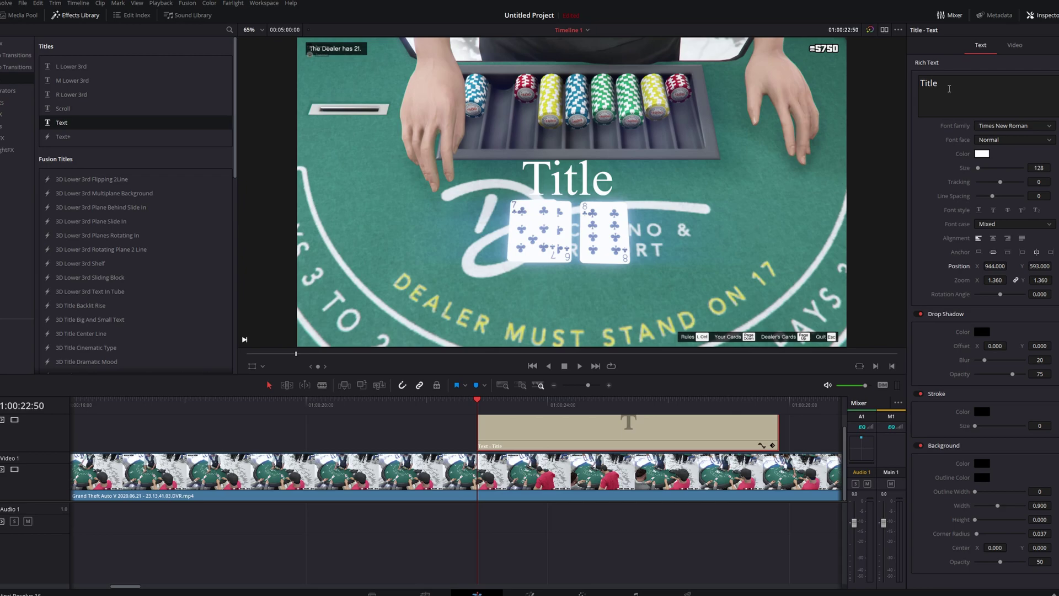
Change the title wording to 'fawlenfwnalfnawfn', trim the clip much shorter, and preview it
left_click_drag(949, 89, 914, 85)
type("fawlenfwnalfnawfn")
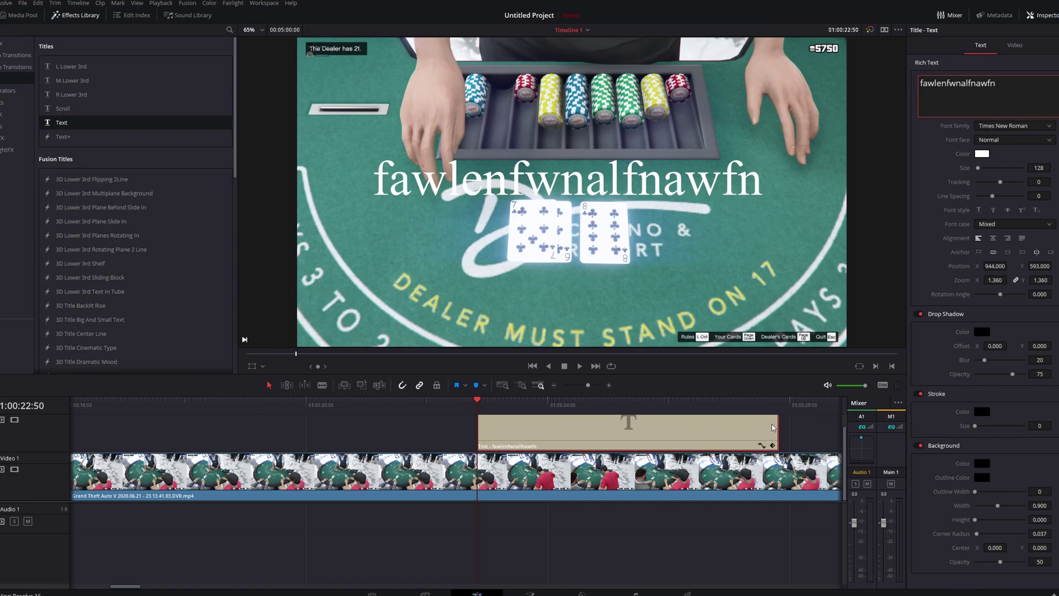
left_click_drag(772, 427, 632, 431)
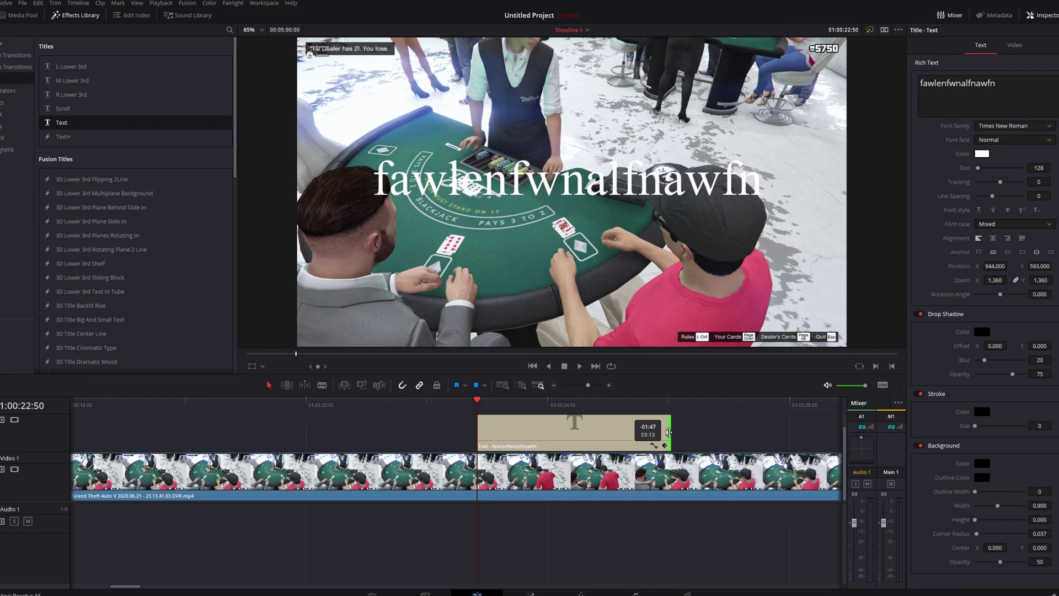
left_click_drag(631, 431, 576, 430)
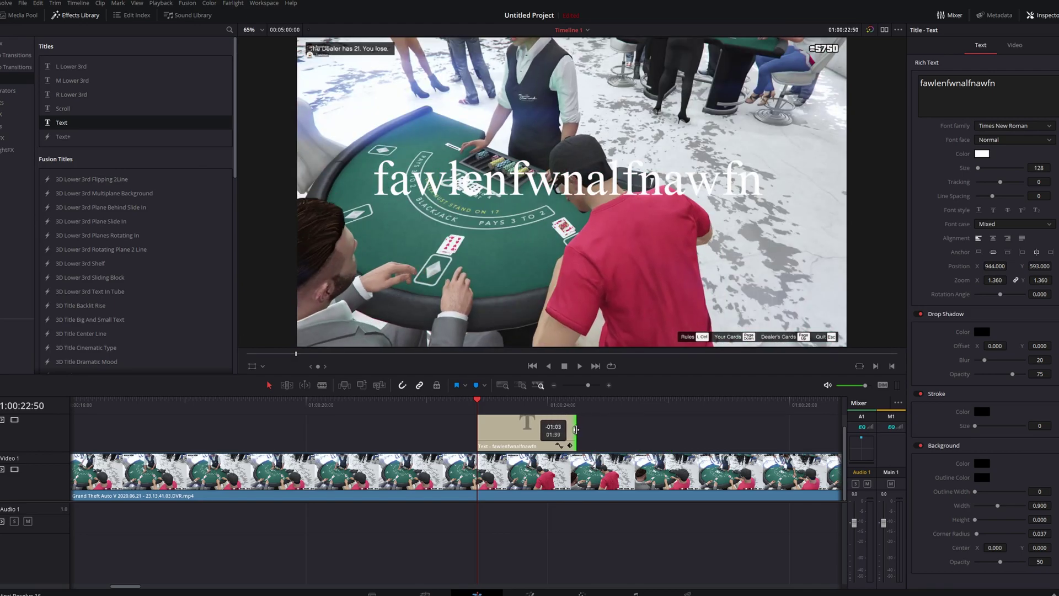
left_click(580, 368)
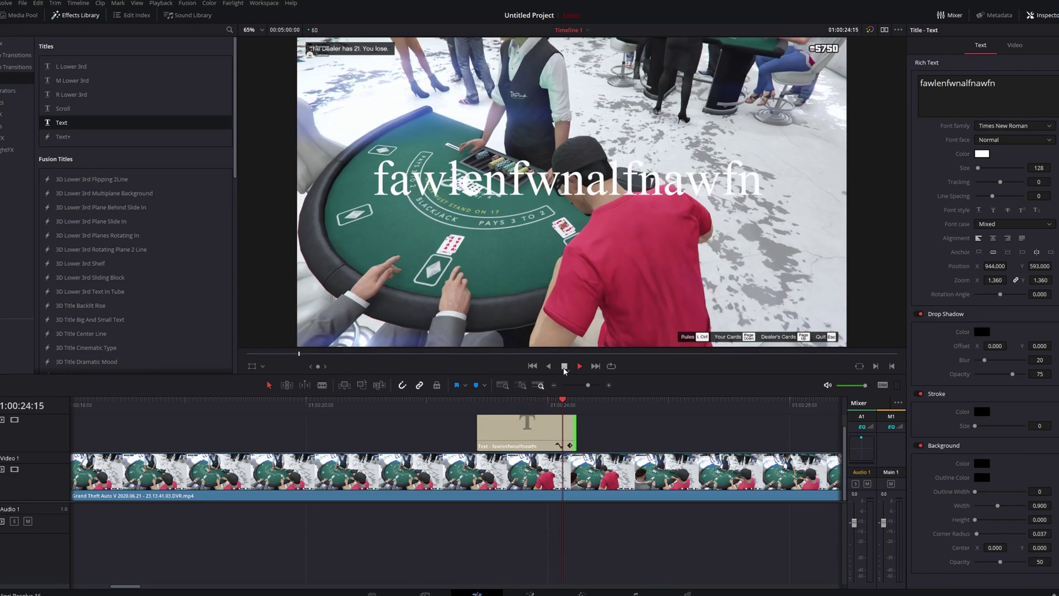
left_click(580, 370)
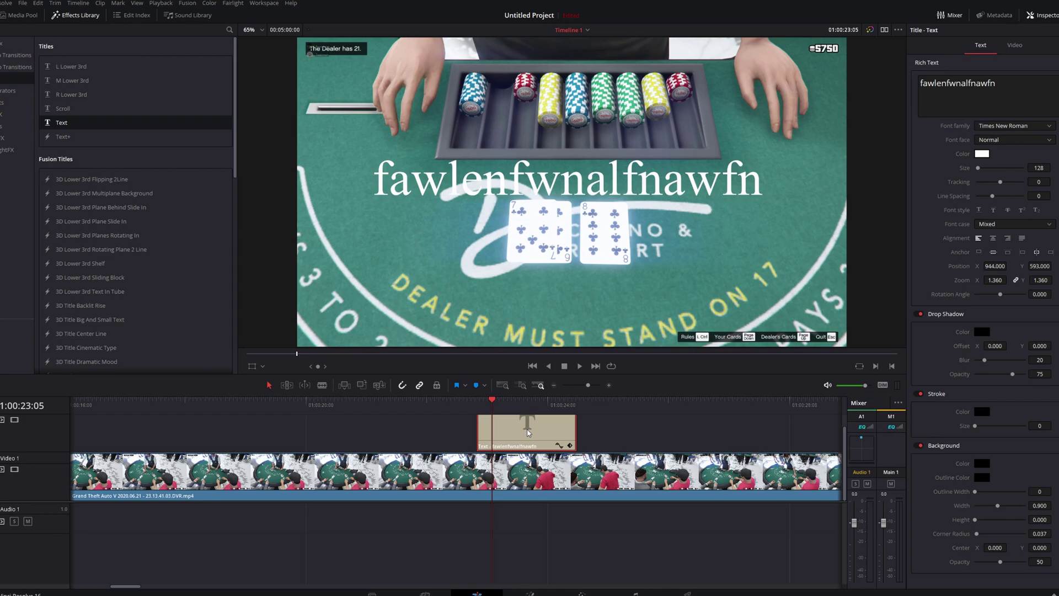
Replace the Text clip with a 3D Lower 3rd Sliding Block title on Video 2
key("Delete")
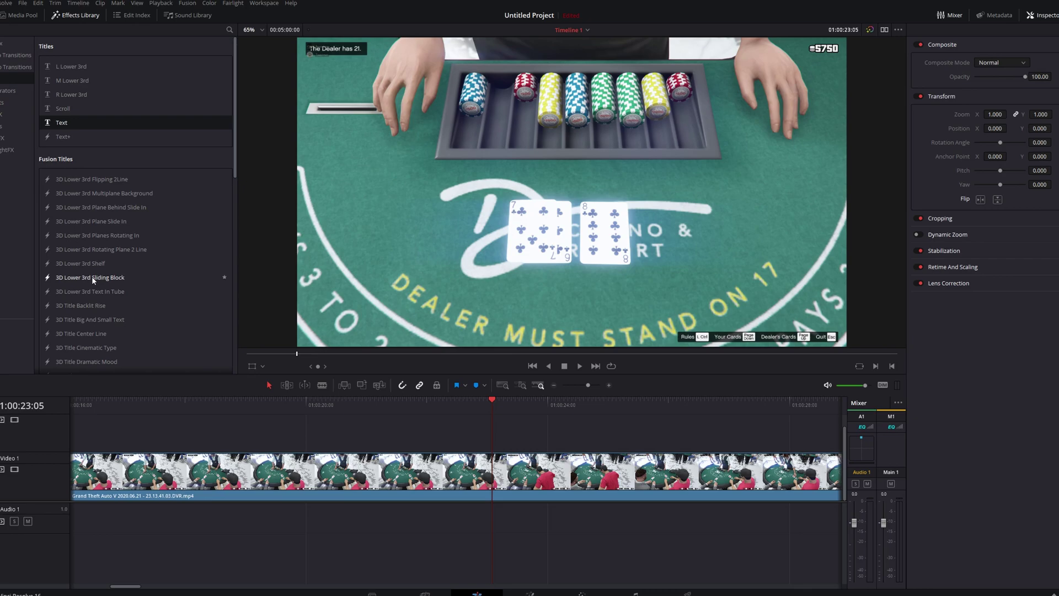
left_click_drag(91, 276, 452, 441)
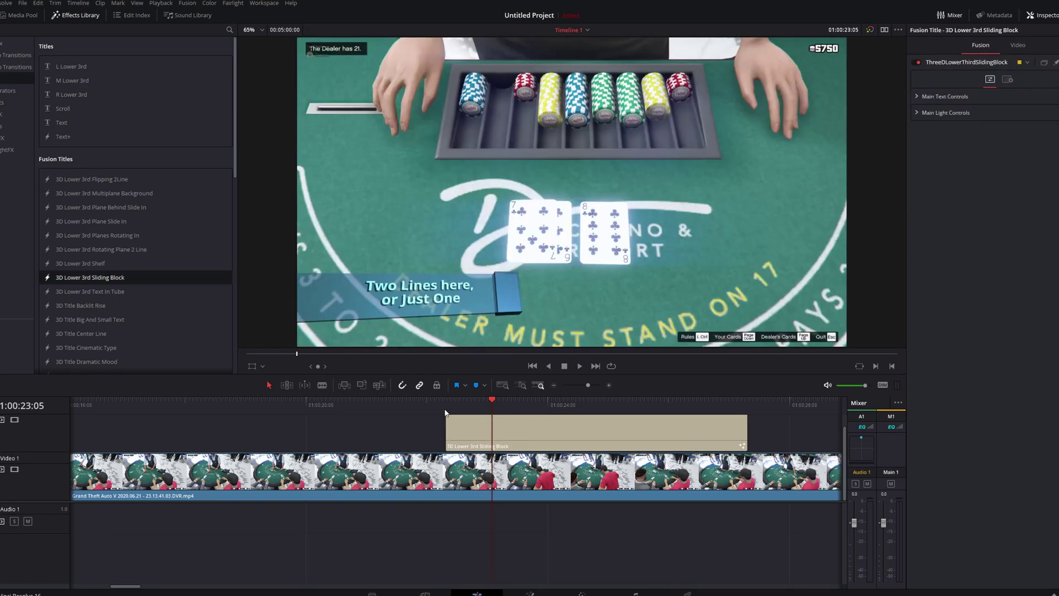
left_click(447, 405)
left_click(579, 365)
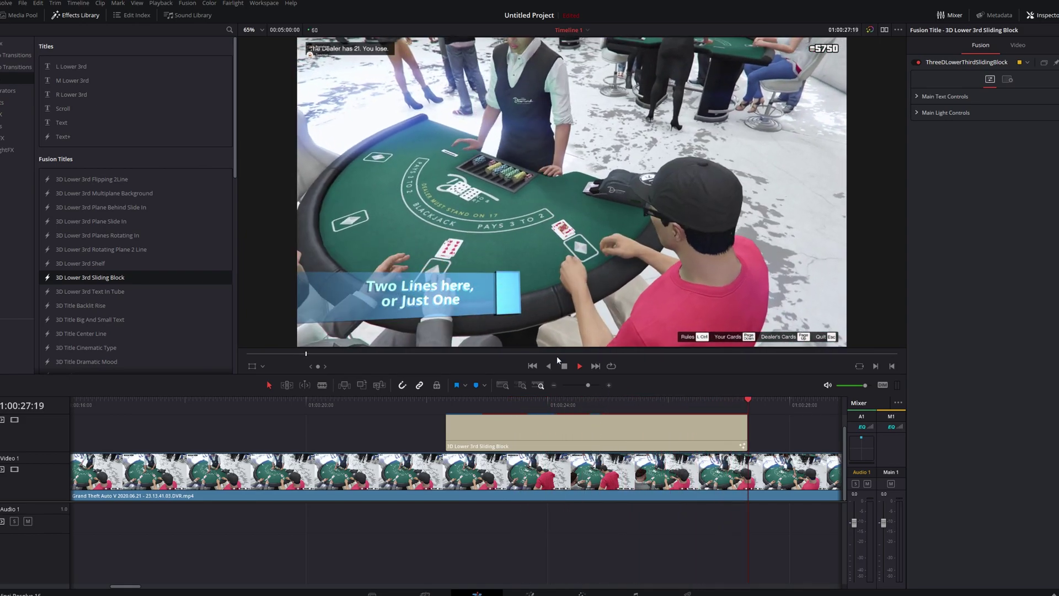
Replay the sliding block animation from the start of the title clip
left_click(565, 365)
left_click(454, 400)
left_click_drag(454, 399, 444, 400)
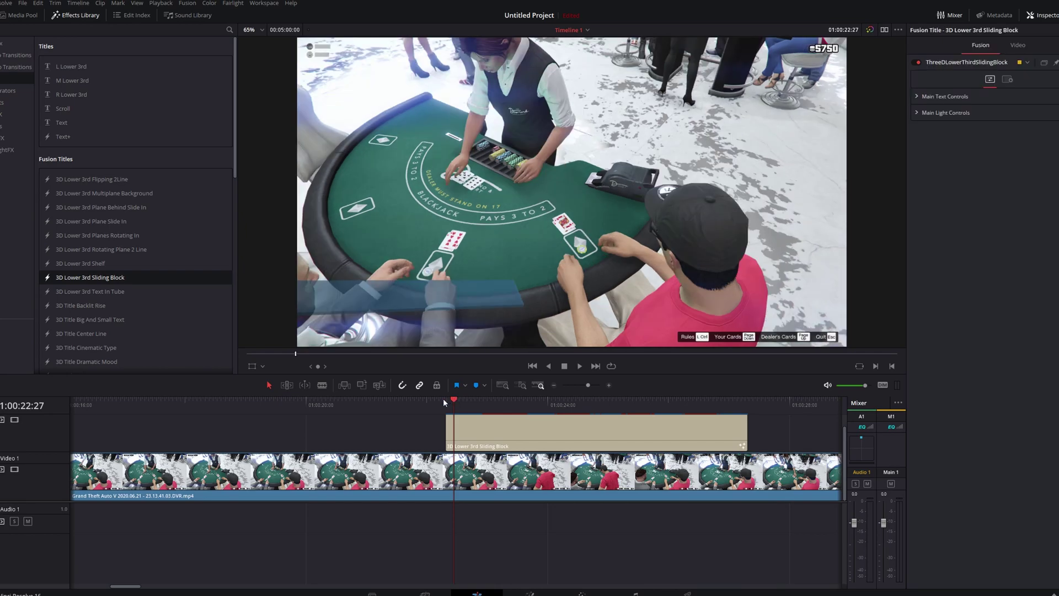
left_click(580, 367)
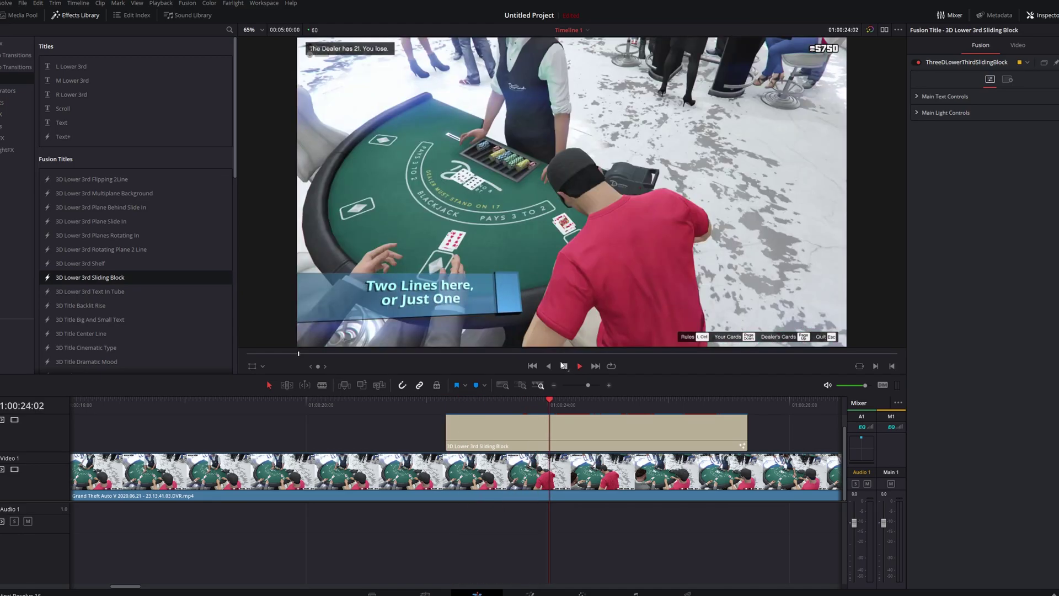
left_click(565, 367)
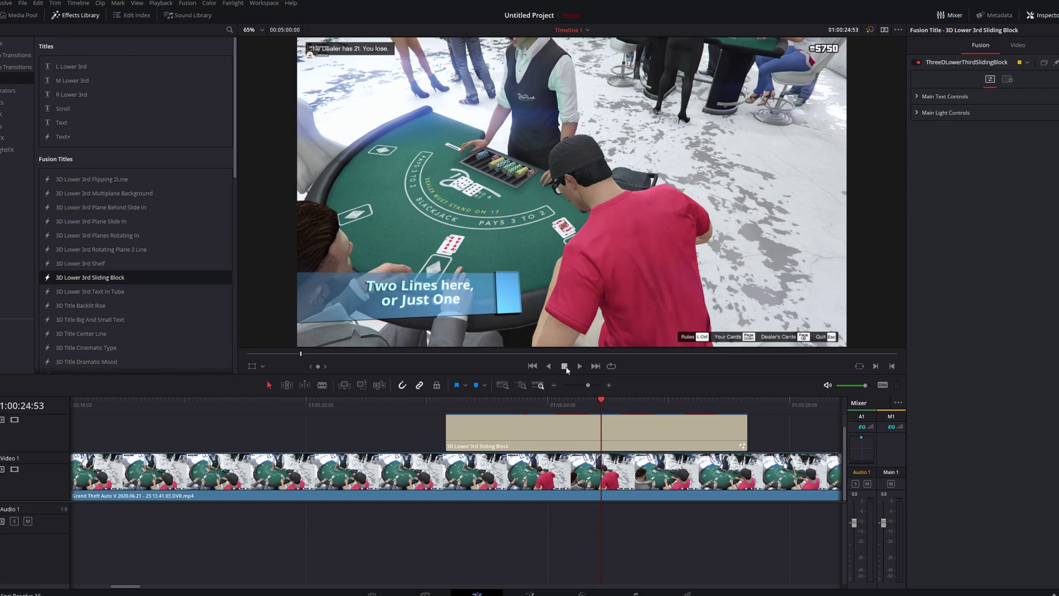
left_click(448, 405)
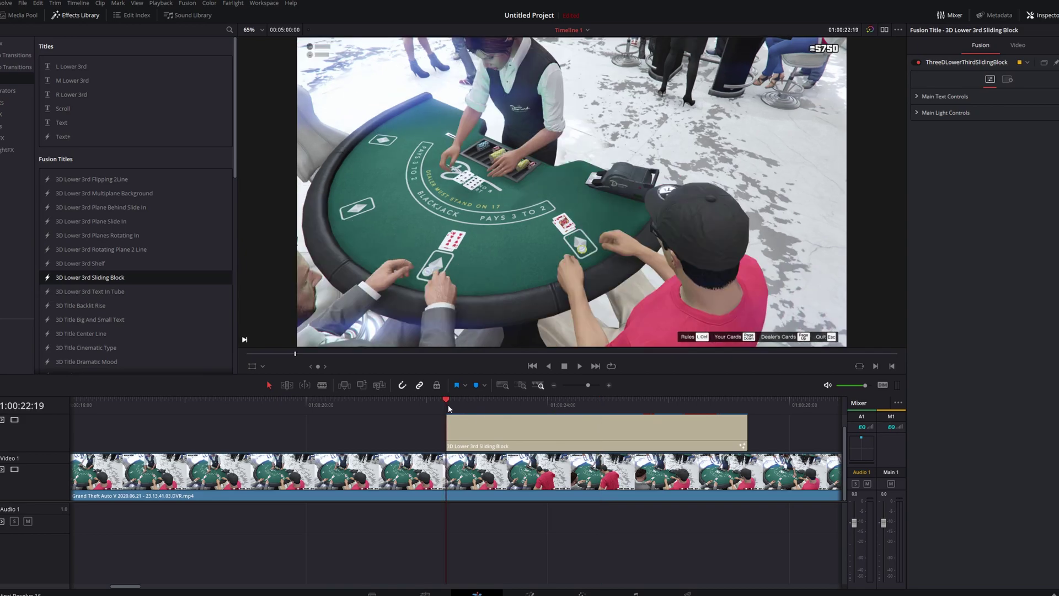
left_click(580, 365)
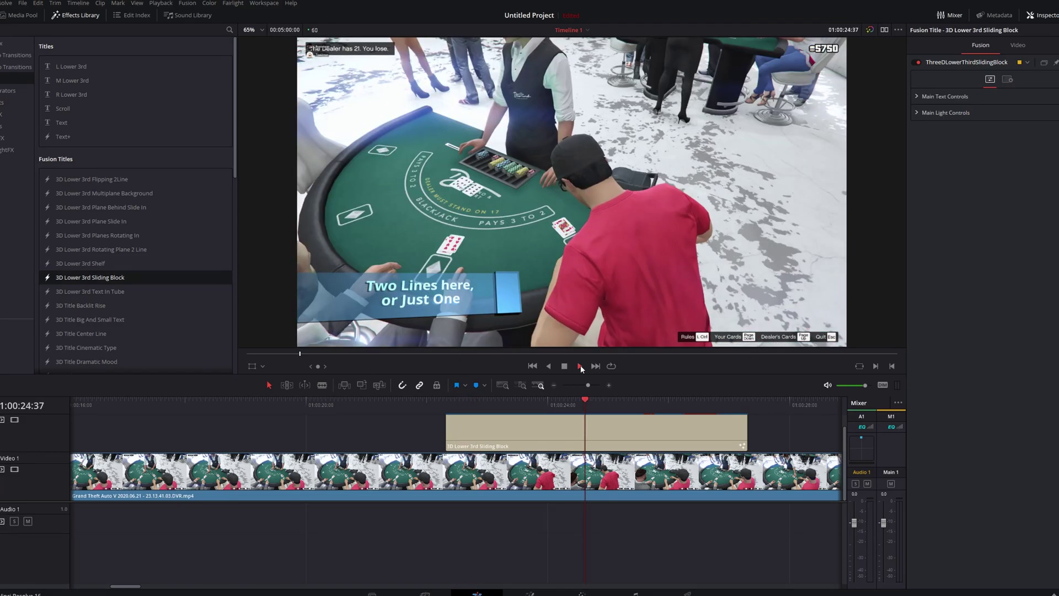
left_click(580, 364)
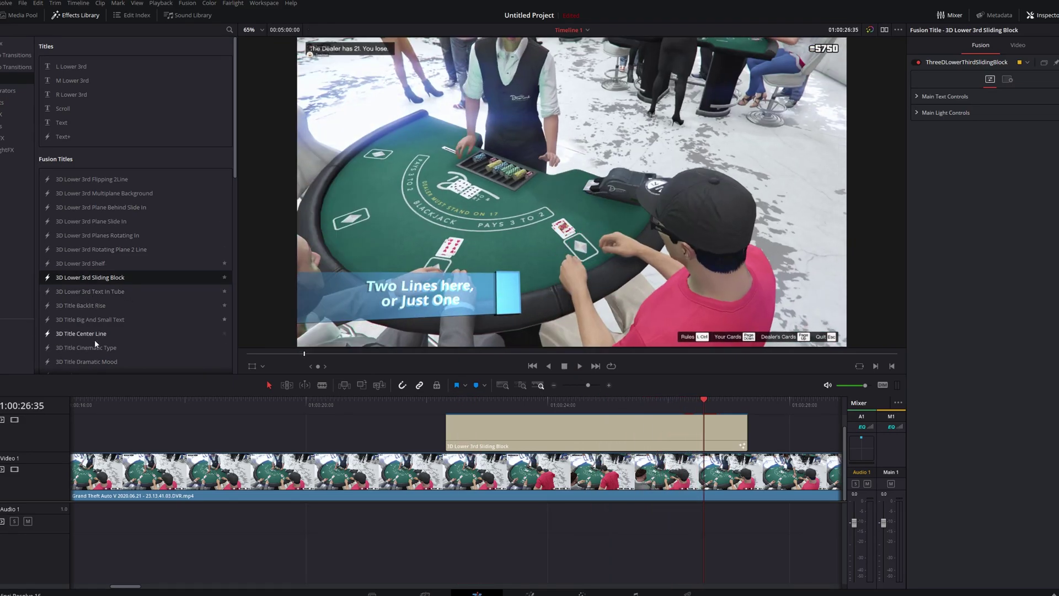
scroll(98, 337, "down", 3)
scroll(114, 275, "up", 3)
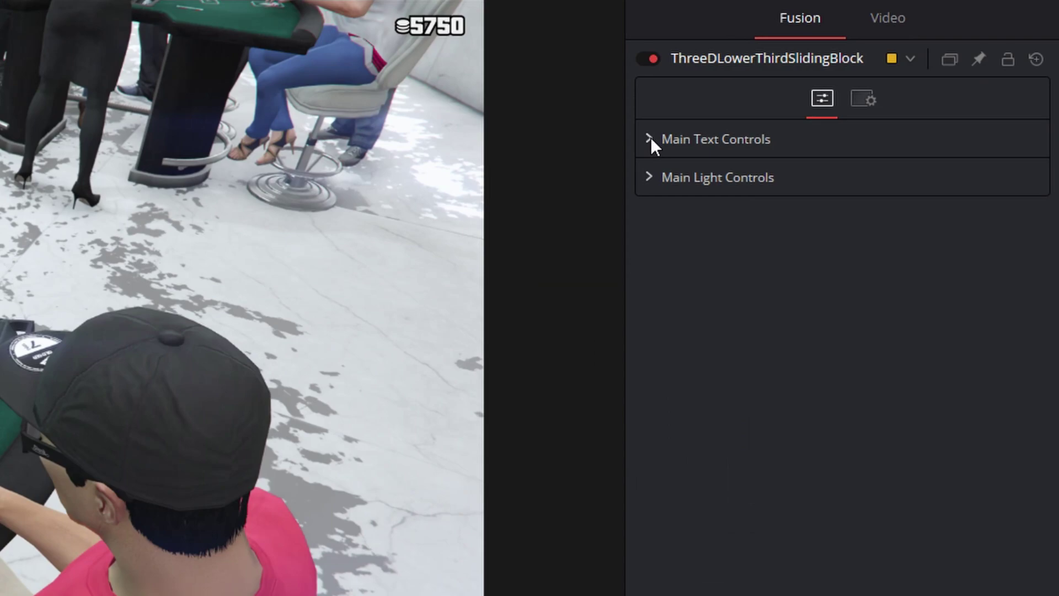
Expand Main Text Controls and select the default Styled Text, to be replaced with 'gesmgsegsengn'
left_click(917, 97)
left_click(901, 265)
key("ctrl+a")
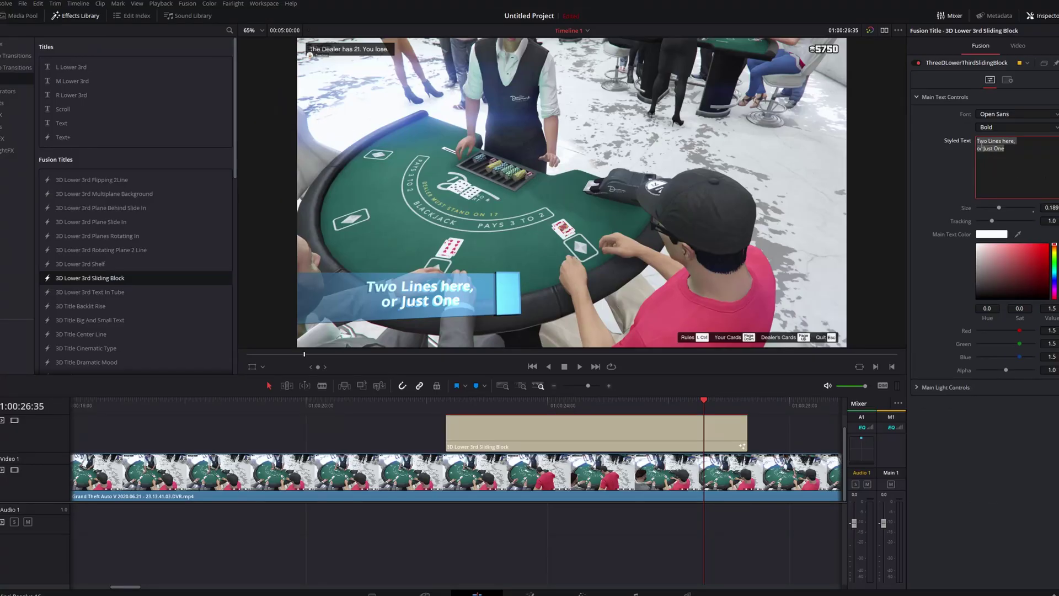
type("gesmgsegsengn")
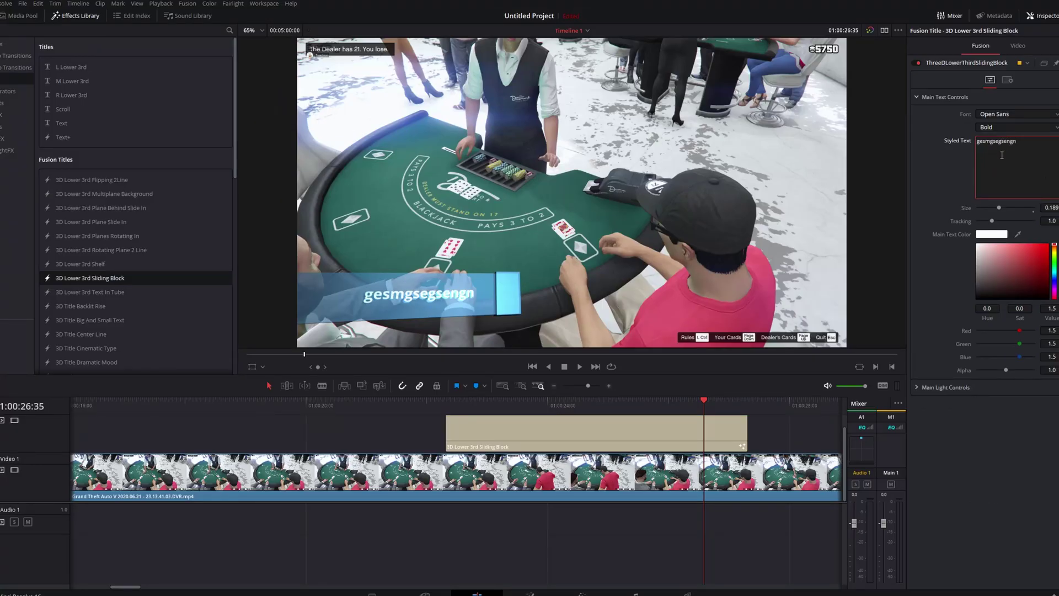